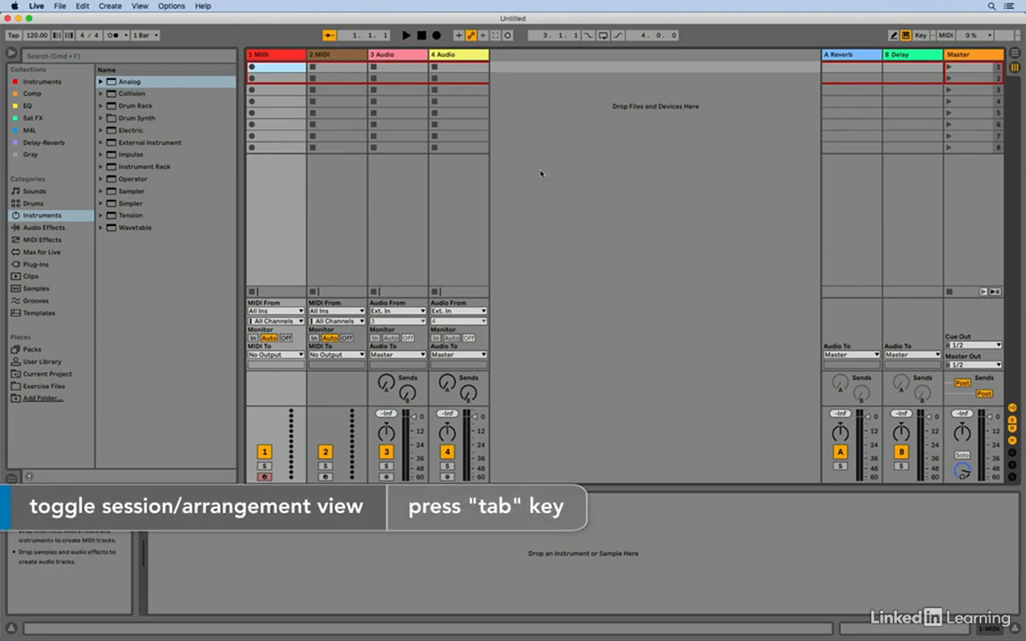
- Switch to Arrangement View and load the default Wavetable instrument onto the first MIDI track
{"action": "key", "text": "Tab"}
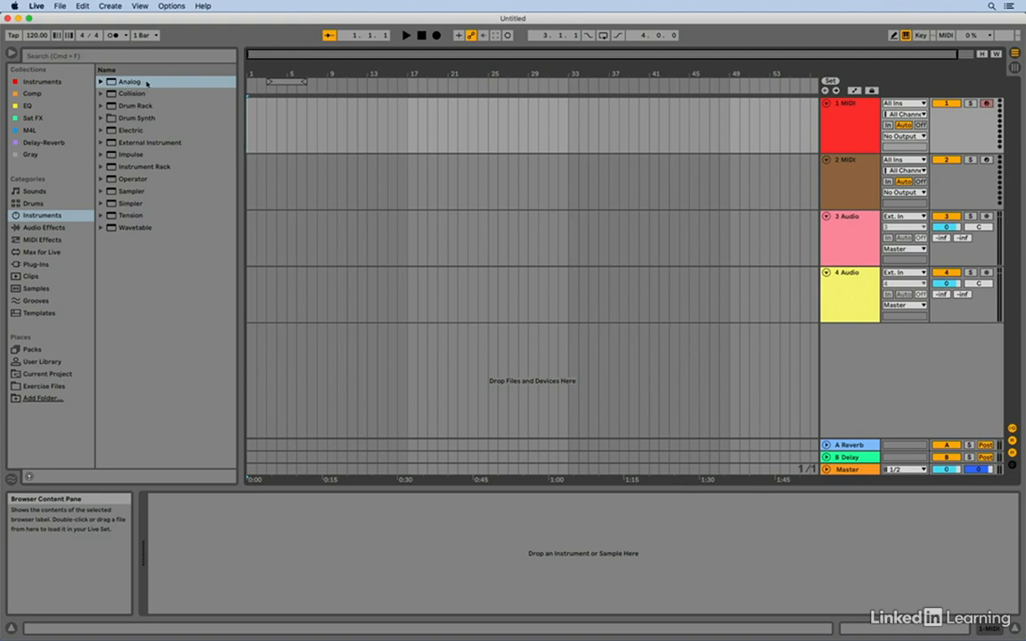
{"action": "left_click", "coordinate": [132, 229]}
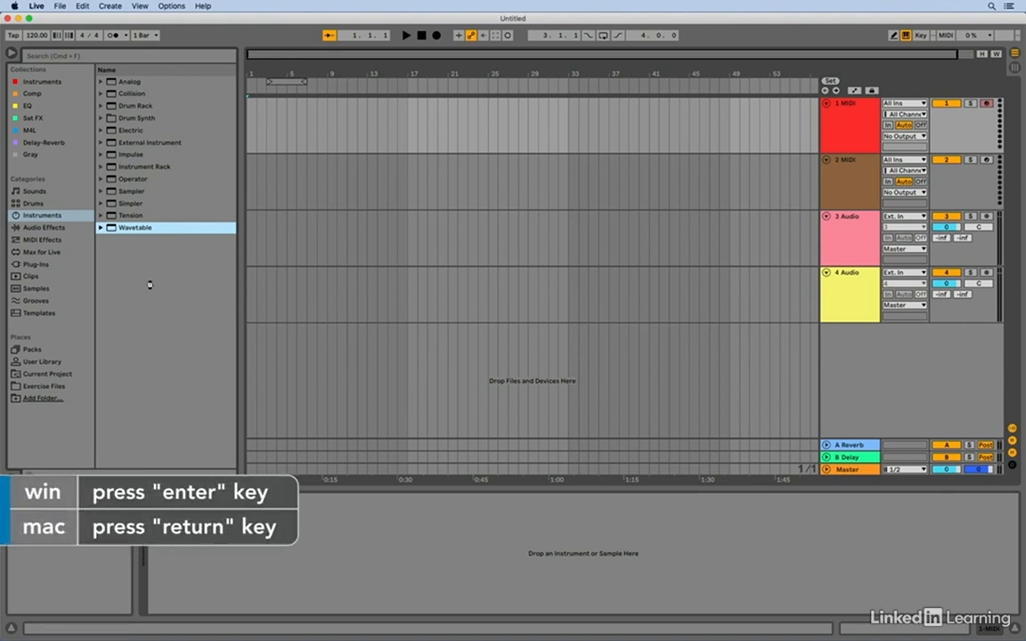
{"action": "key", "text": "Return"}
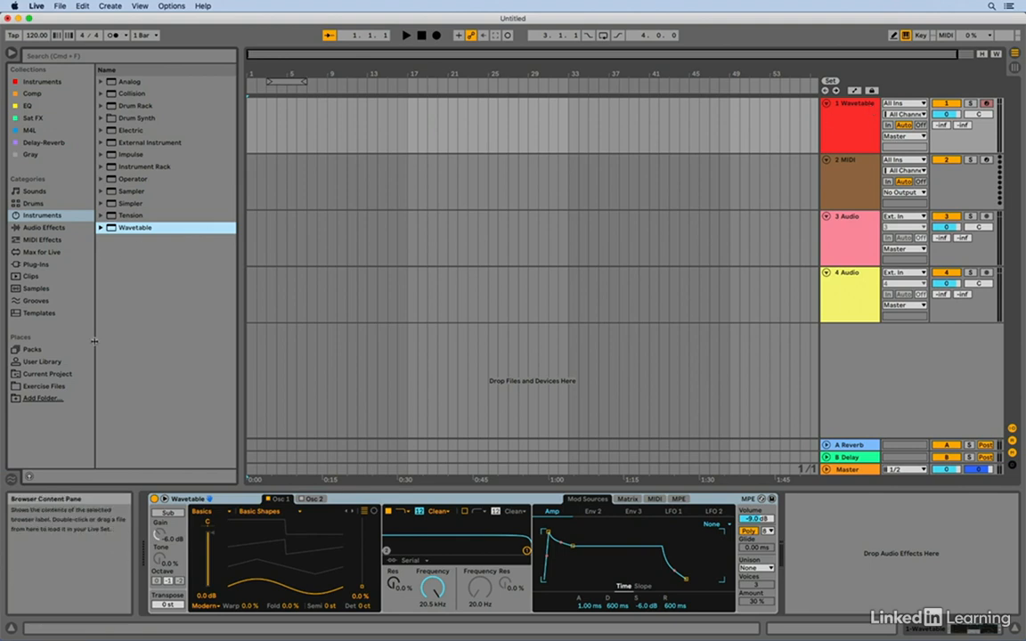
- Delete the Wavetable device from the first track and load Wavetable there again
{"action": "left_click", "coordinate": [385, 503]}
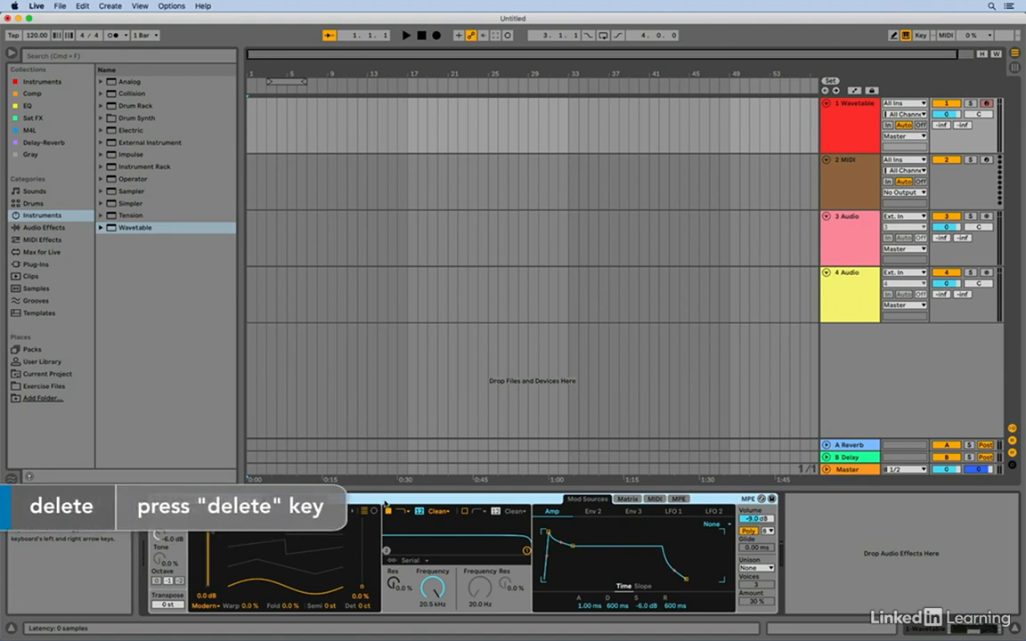
{"action": "key", "text": "Delete"}
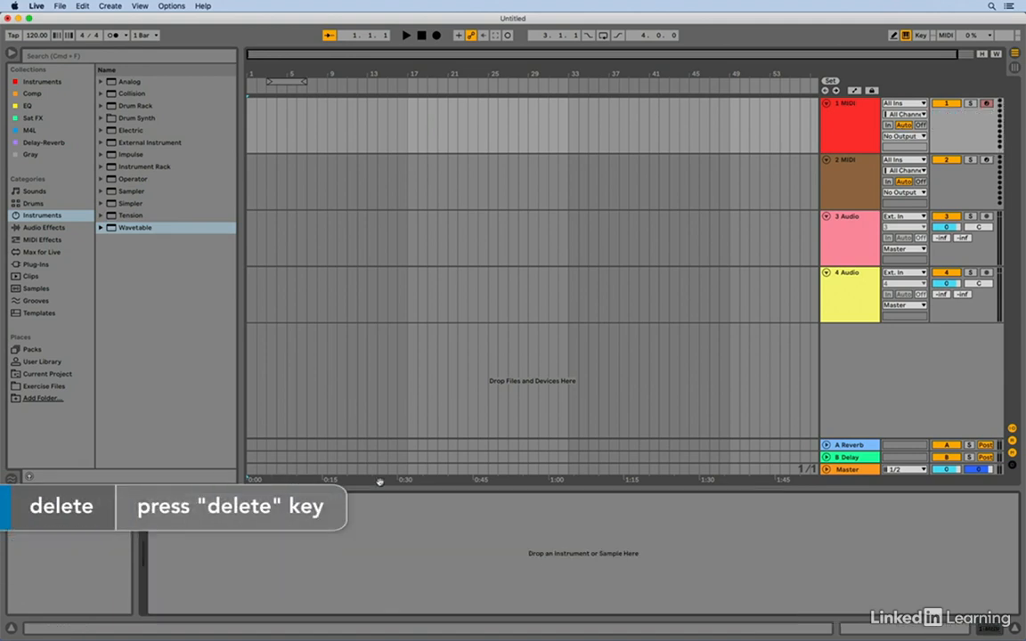
{"action": "double_click", "coordinate": [133, 229]}
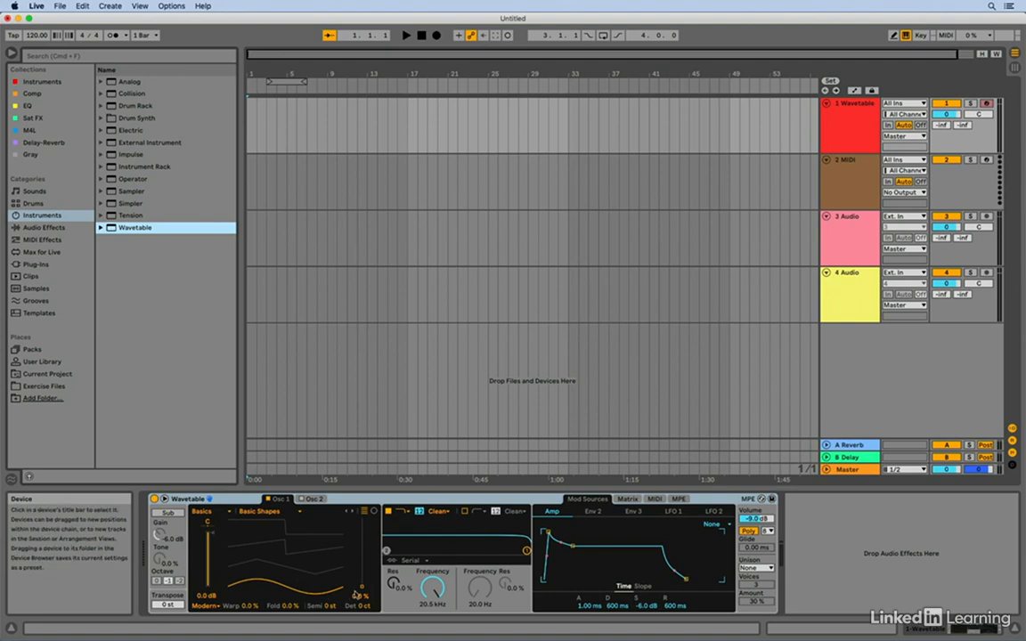
- Set Osc 1's wavetable position to 69% and show the device's options, including Save as Default Preset
{"action": "left_click_drag", "start_coordinate": [361, 588], "coordinate": [362, 539]}
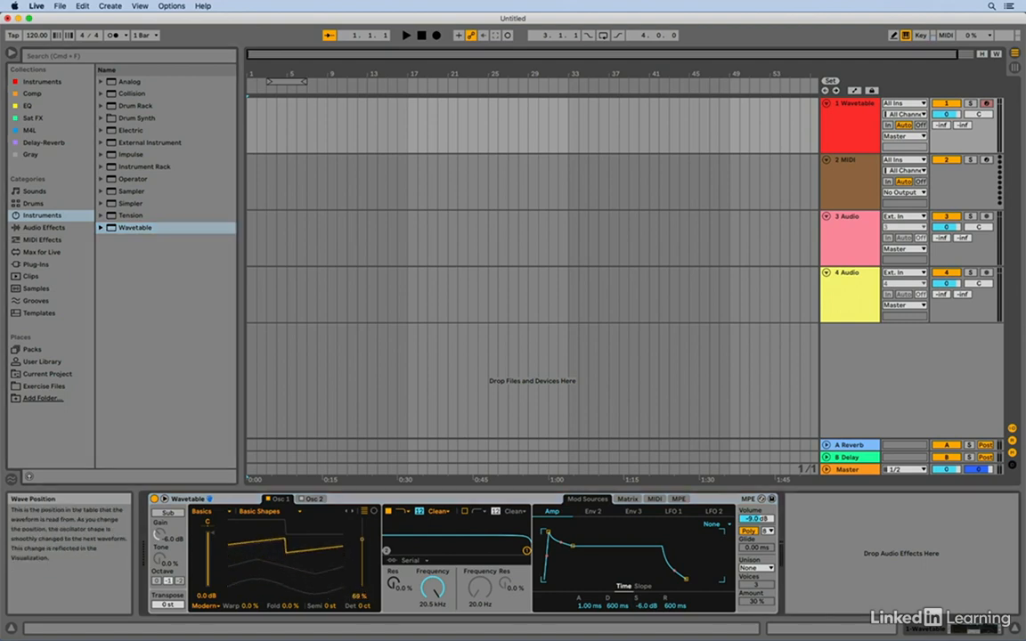
{"action": "left_click", "coordinate": [428, 503]}
{"action": "right_click", "coordinate": [428, 503]}
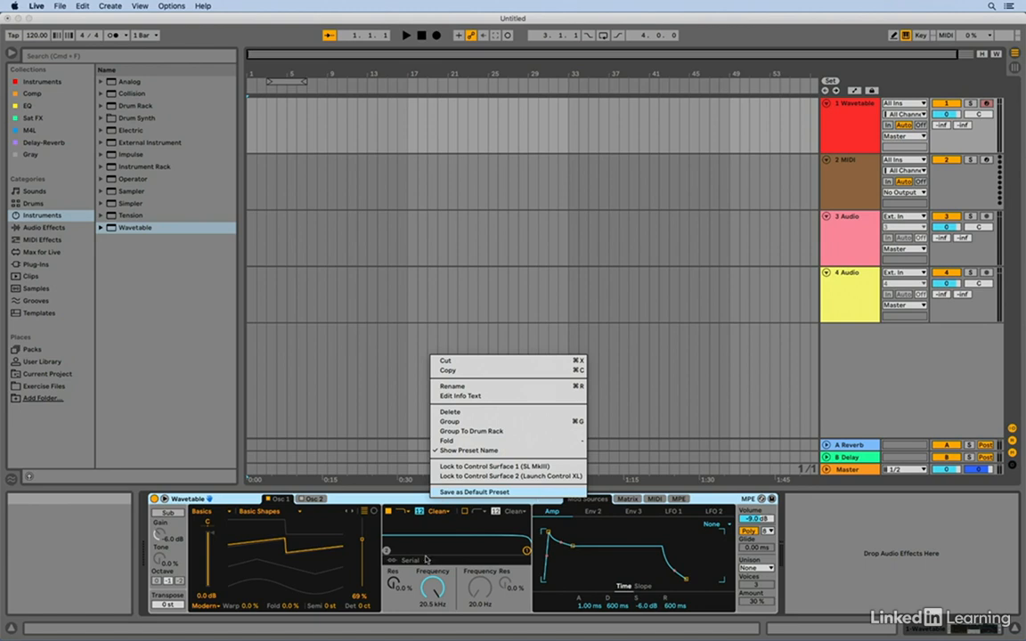
- Dismiss the device options and delete the edited Wavetable device from the first track
{"action": "left_click", "coordinate": [389, 500]}
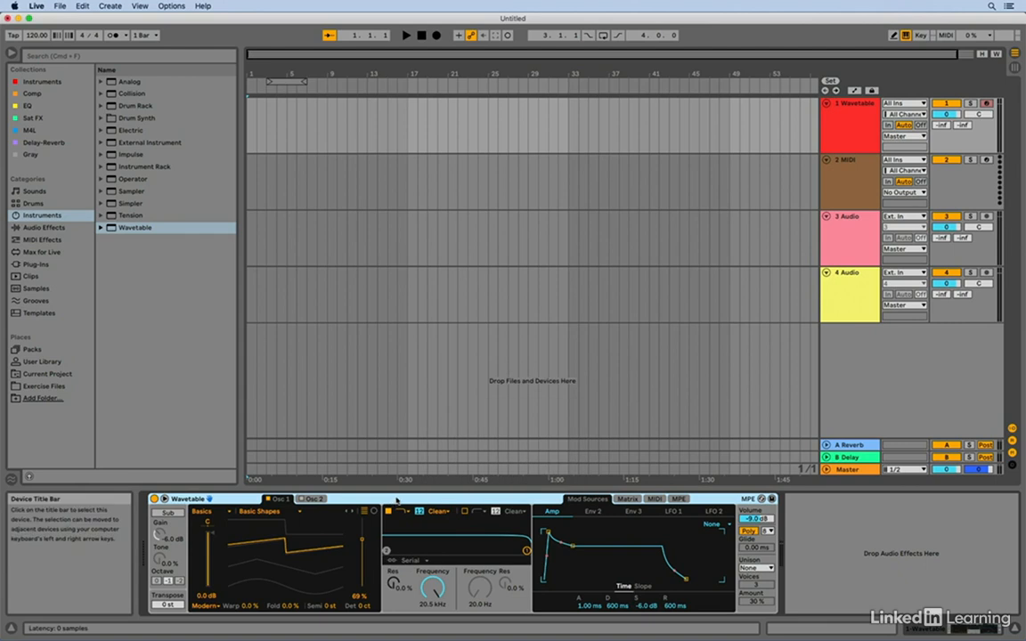
{"action": "key", "text": "Delete"}
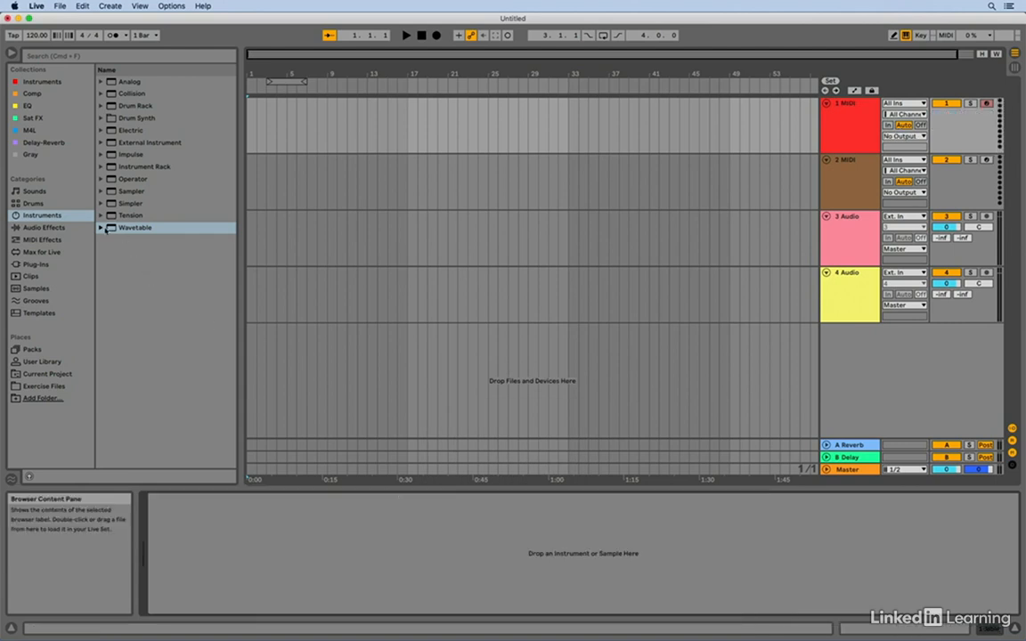
- Expand Wavetable's Pad presets and preview them from AI Strings down to Analog Soft Pad
{"action": "left_click", "coordinate": [102, 229]}
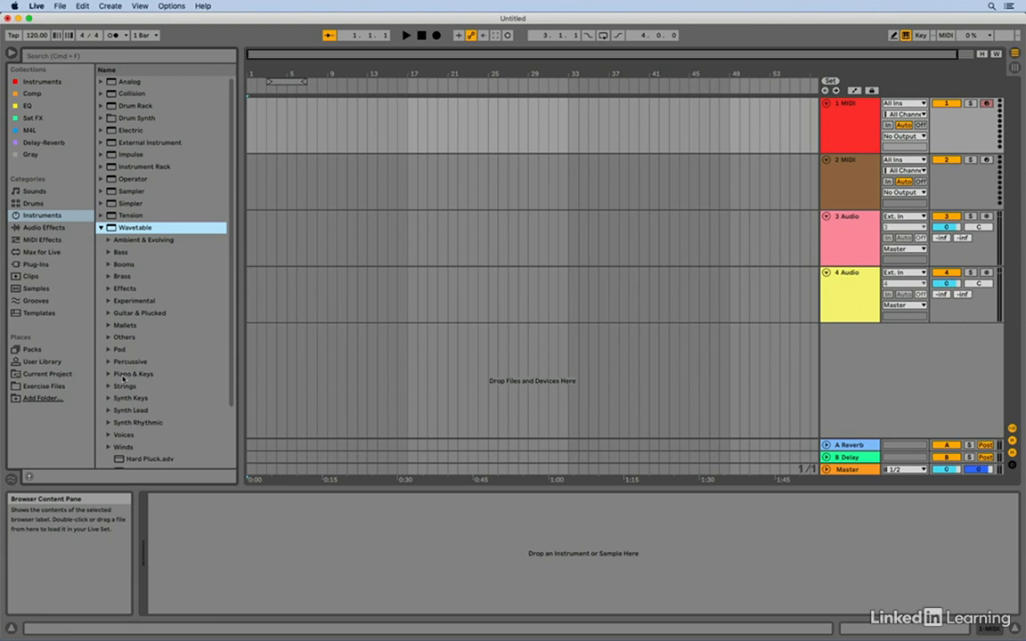
{"action": "left_click", "coordinate": [107, 349]}
{"action": "scroll", "coordinate": [181, 322], "scroll_direction": "down", "scroll_amount": 5}
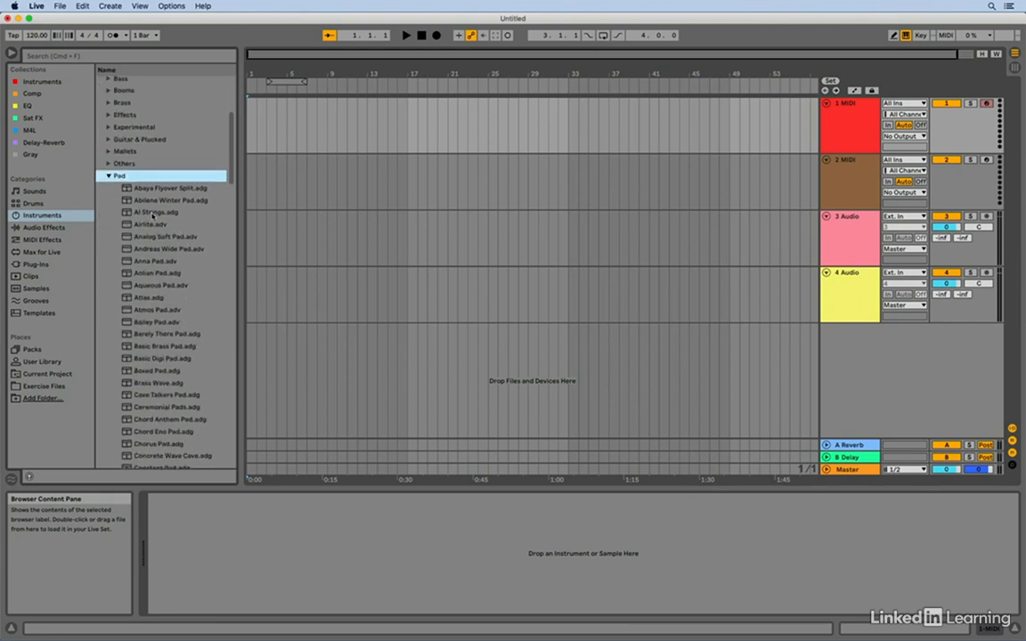
{"action": "left_click", "coordinate": [152, 214]}
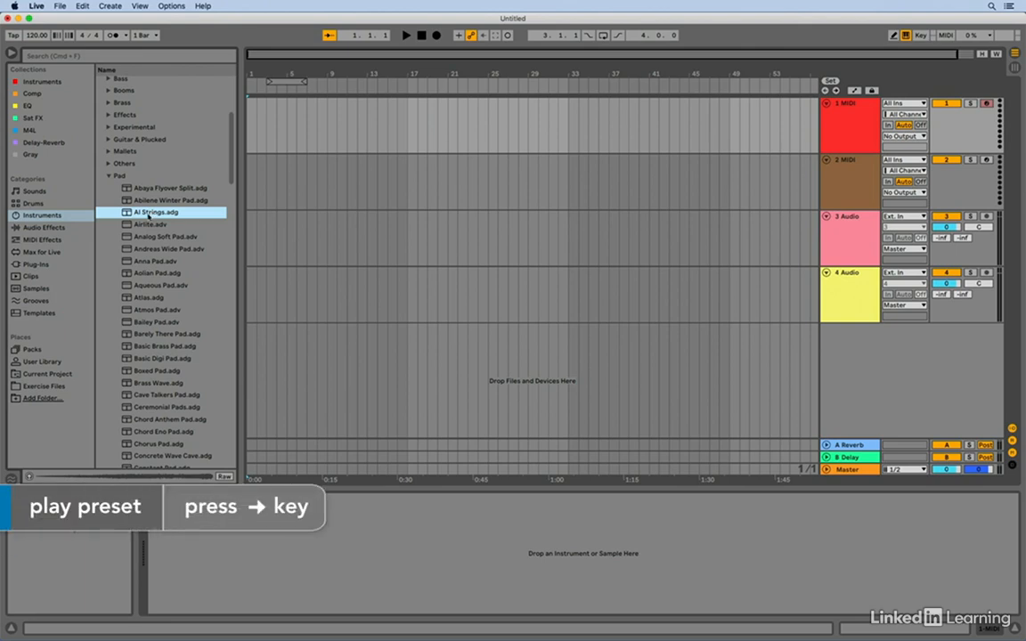
{"action": "key", "text": "Right"}
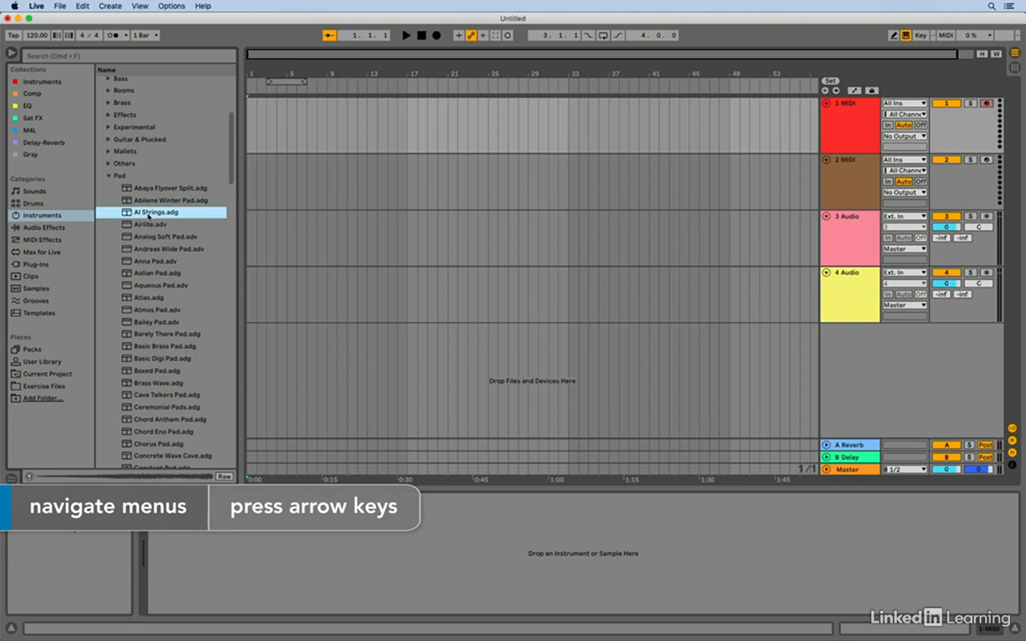
{"action": "key", "text": "Down"}
{"action": "key", "text": "Down"}
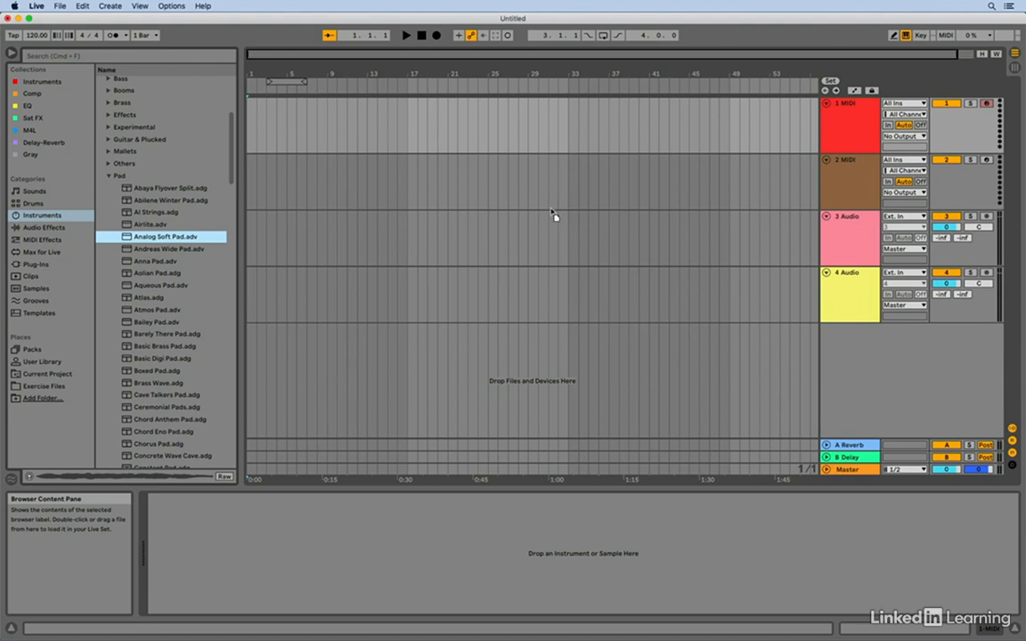
- Try the Analog Soft Pad preset on the first MIDI track's lane, and delete the device again
{"action": "left_click_drag", "start_coordinate": [555, 193], "coordinate": [541, 114]}
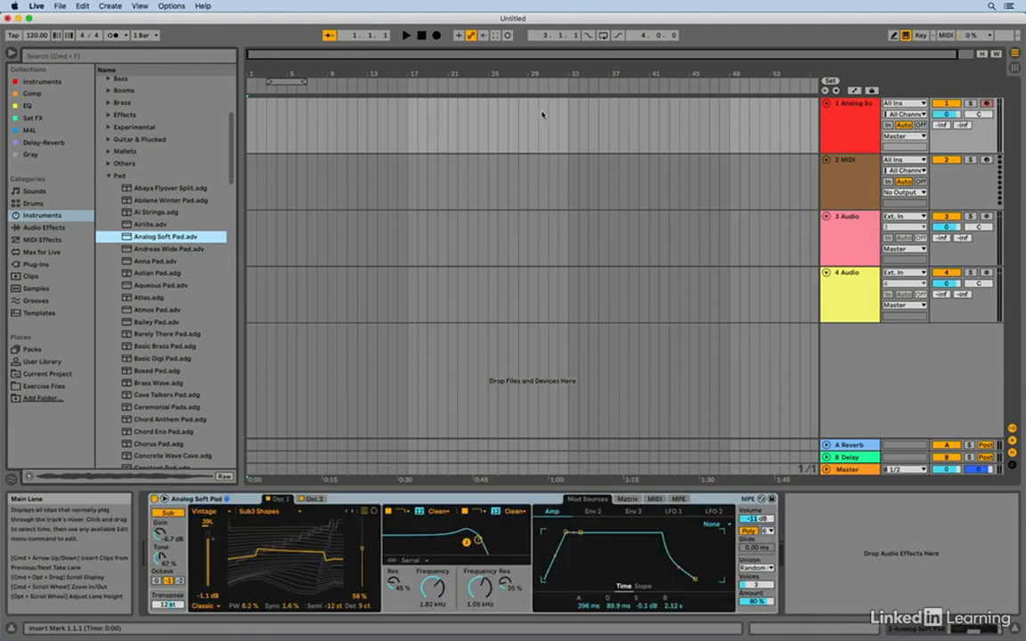
{"action": "left_click", "coordinate": [423, 500]}
{"action": "key", "text": "Delete"}
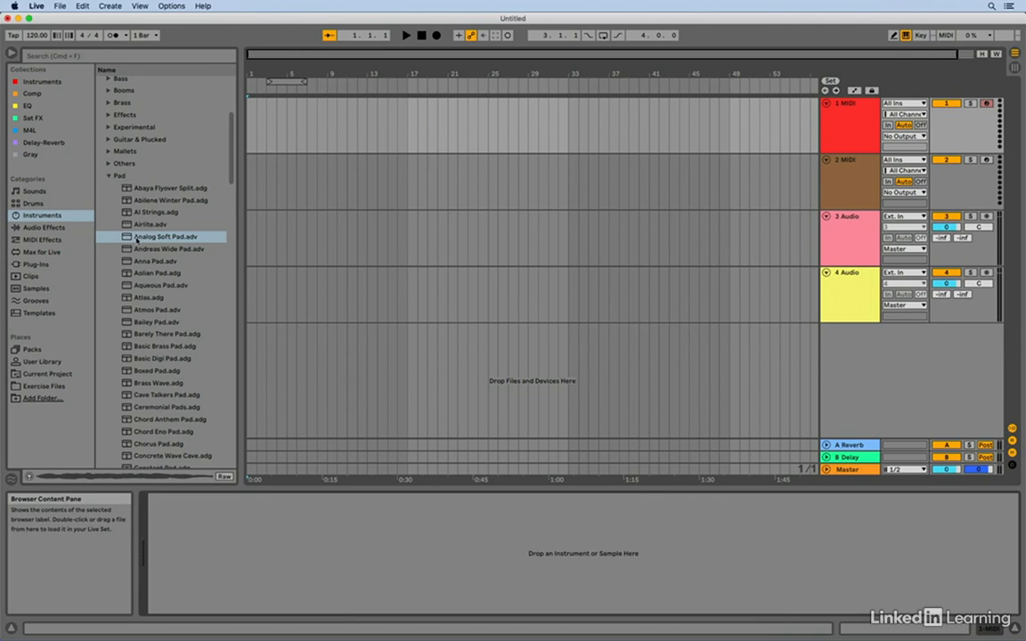
- Load the Analog Soft Pad preset into the empty device chain of the first track and have the track armed for recording
{"action": "left_click", "coordinate": [127, 237]}
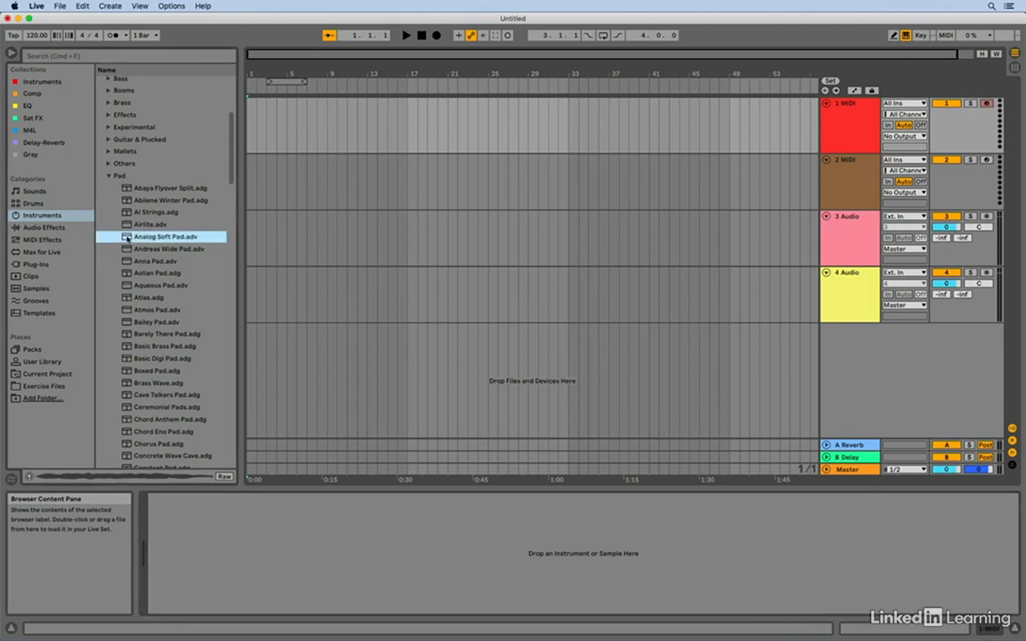
{"action": "mouse_move", "coordinate": [127, 237]}
{"action": "left_mouse_down"}
{"action": "mouse_move", "coordinate": [217, 297]}
{"action": "mouse_move", "coordinate": [426, 542]}
{"action": "left_mouse_up"}
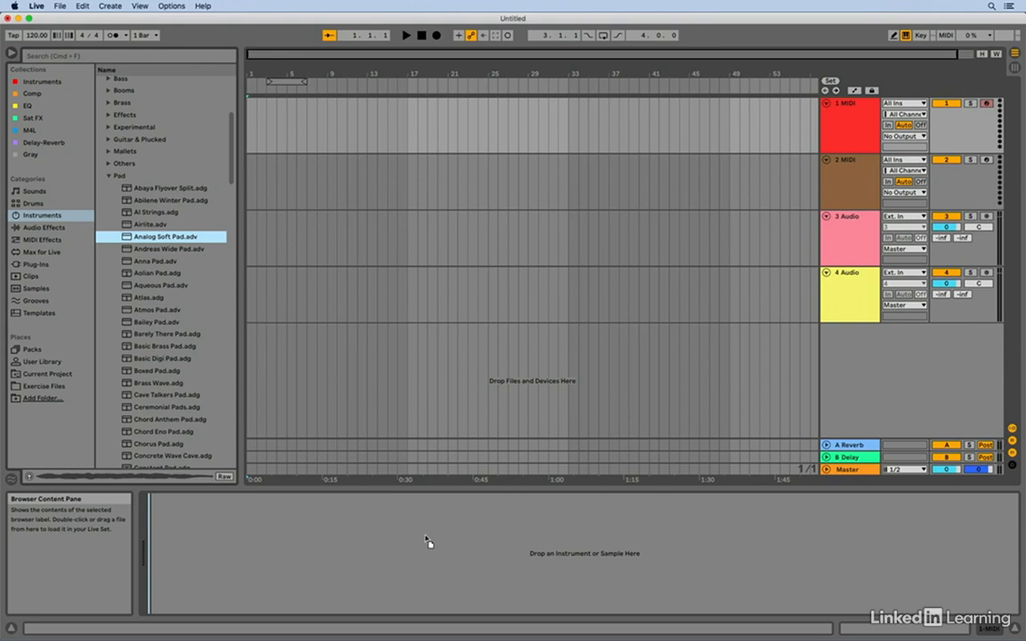
{"action": "left_click_drag", "start_coordinate": [425, 540], "coordinate": [425, 538]}
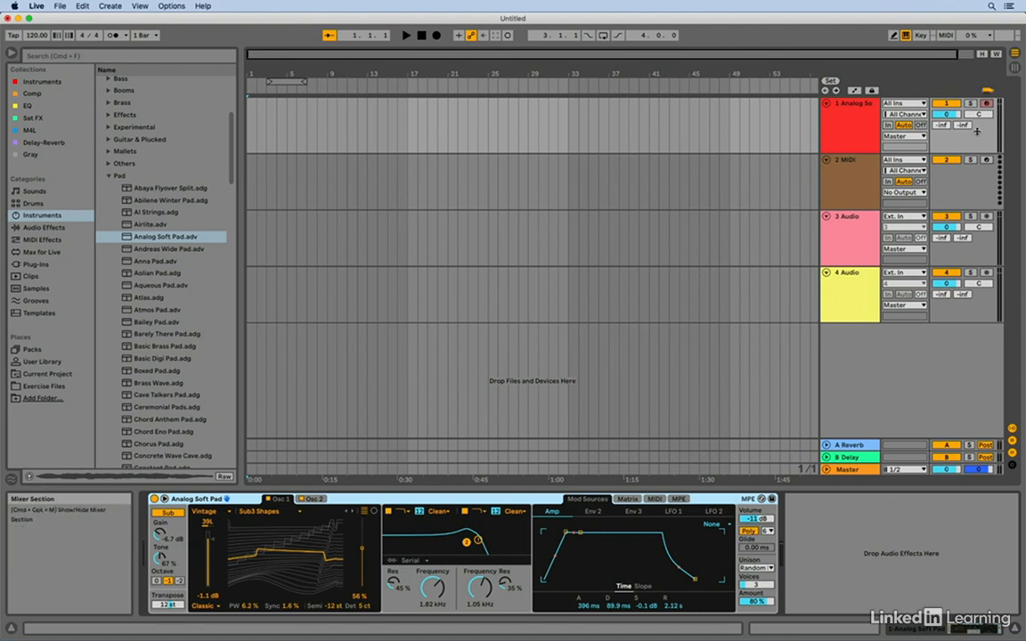
{"action": "left_click", "coordinate": [987, 103]}
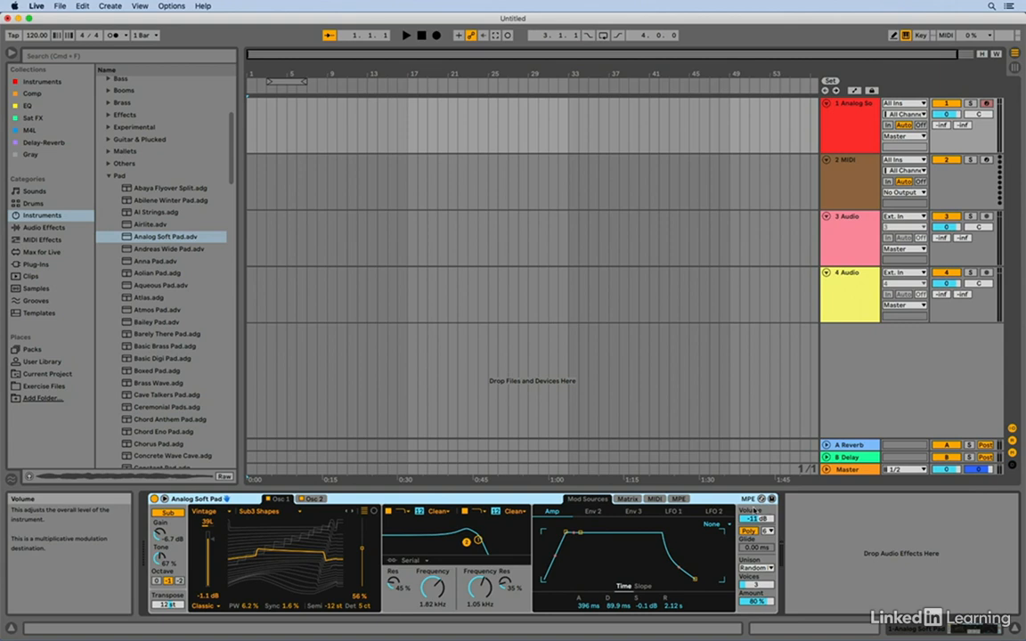
- Replace the first track's instrument with the Anna Pad preset
{"action": "left_click", "coordinate": [147, 262]}
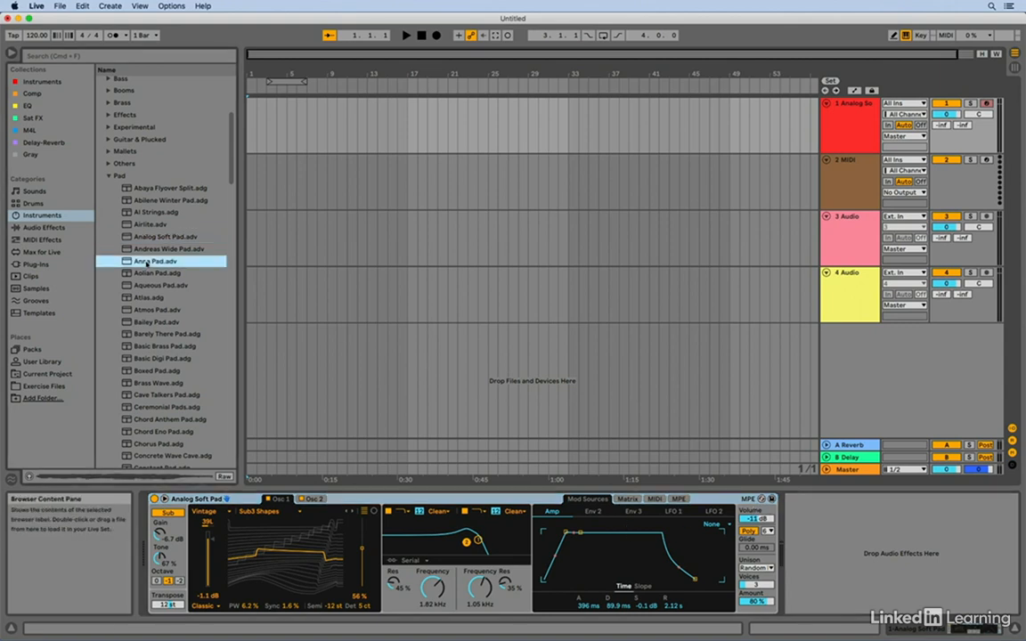
{"action": "double_click", "coordinate": [147, 261]}
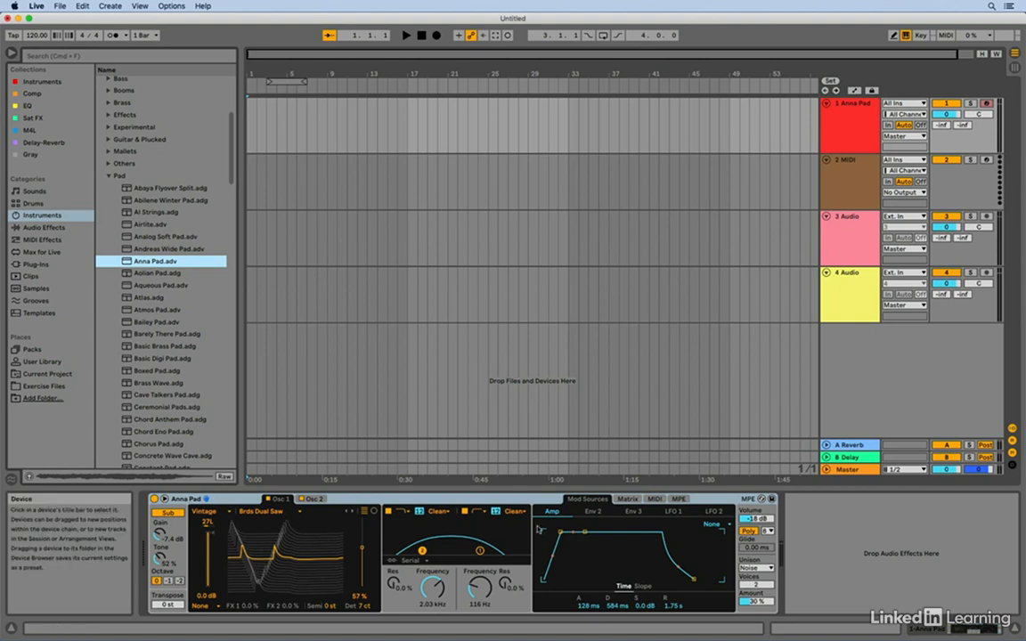
- Hot-swap the Anna Pad device for the Analog Soft Pad preset and leave hot-swap mode
{"action": "left_click", "coordinate": [761, 500]}
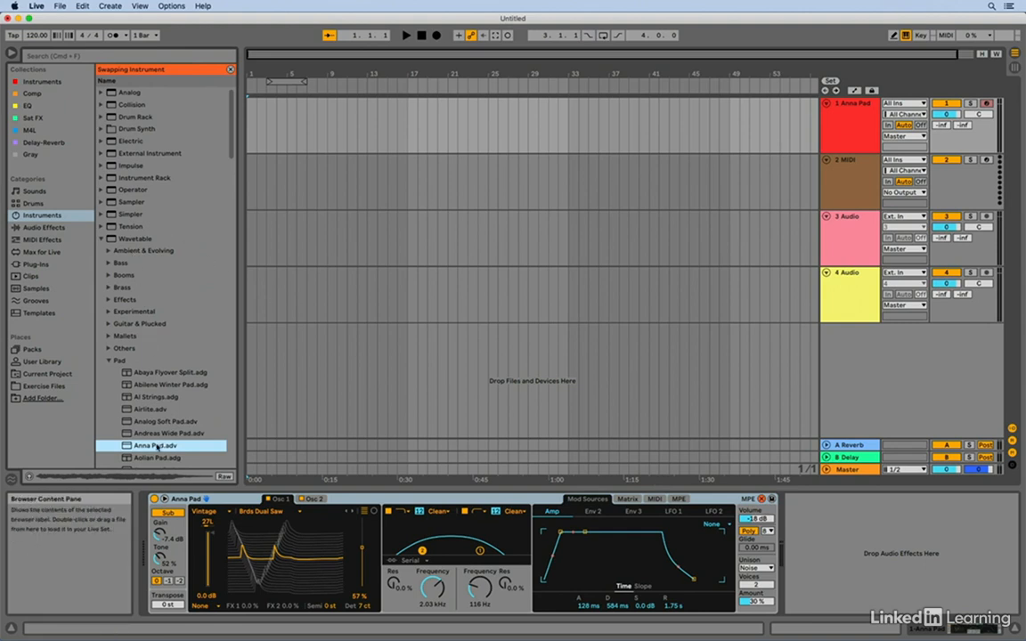
{"action": "scroll", "coordinate": [158, 443], "scroll_direction": "down", "scroll_amount": 5}
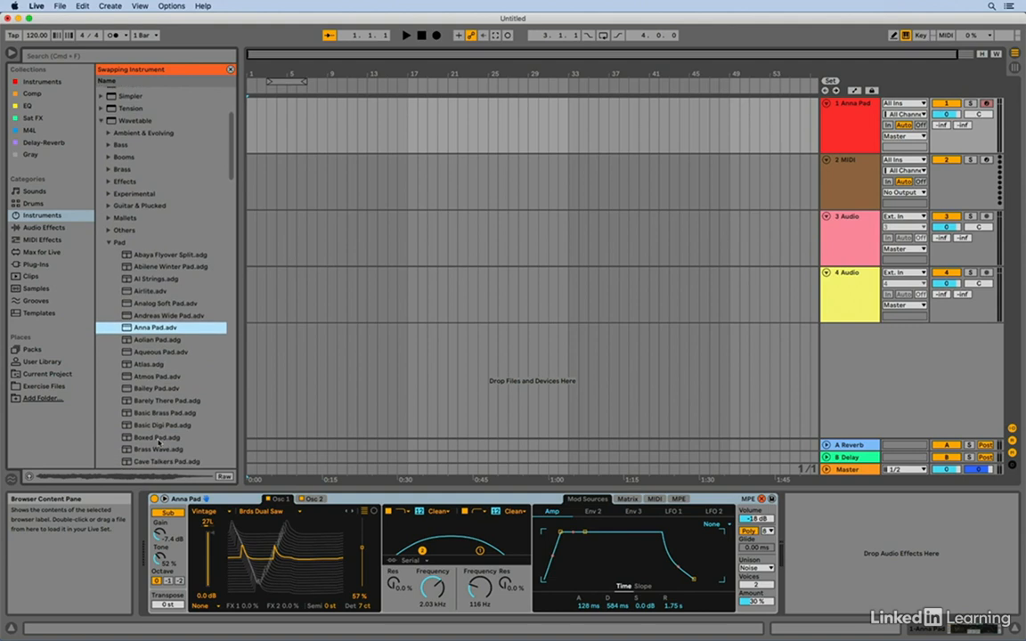
{"action": "left_click", "coordinate": [166, 304]}
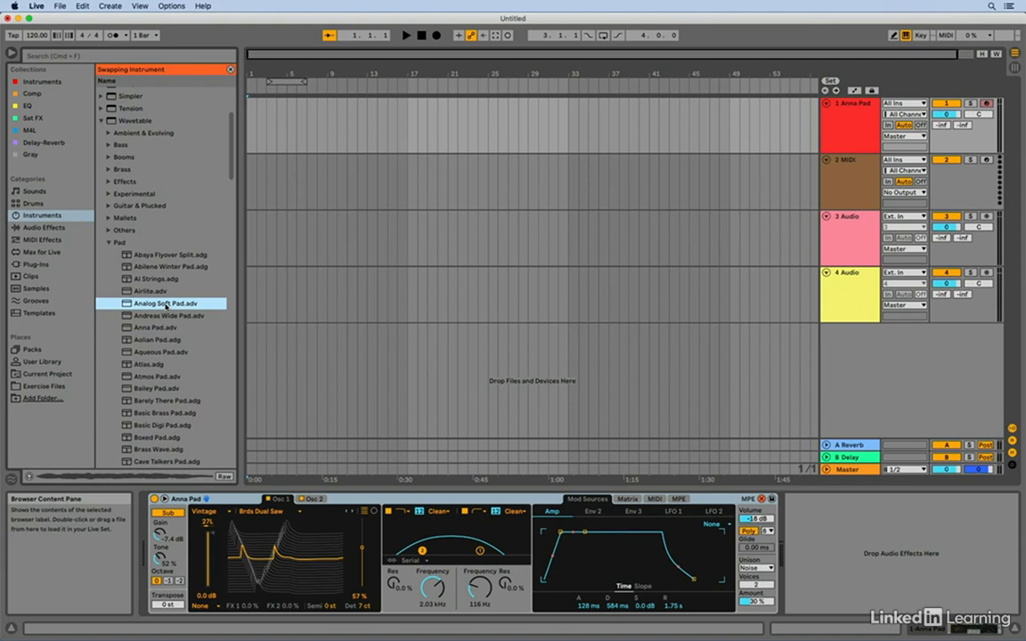
{"action": "double_click", "coordinate": [166, 303]}
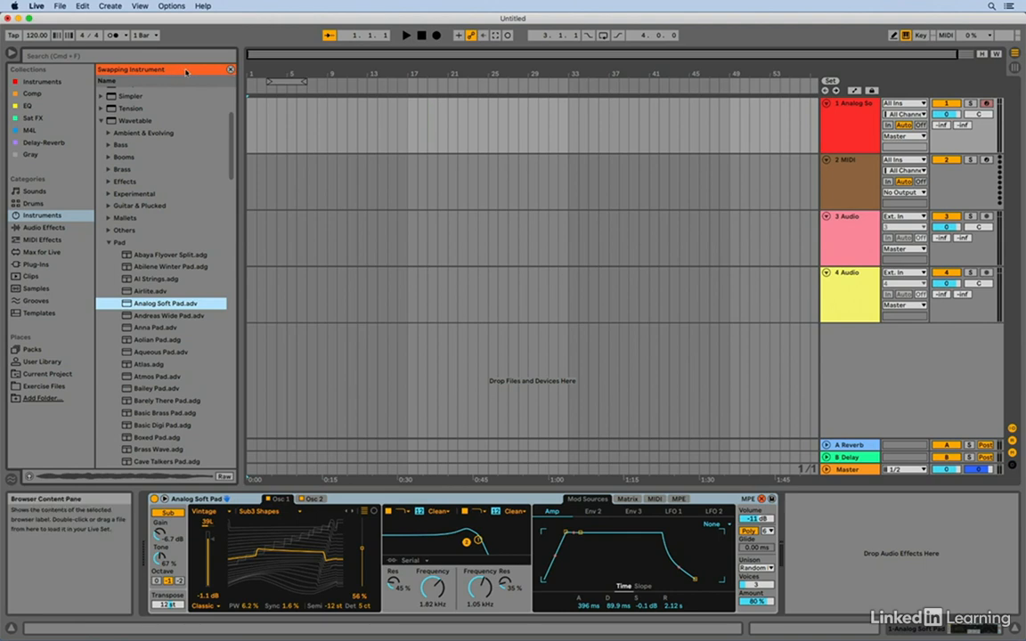
{"action": "left_click", "coordinate": [230, 70]}
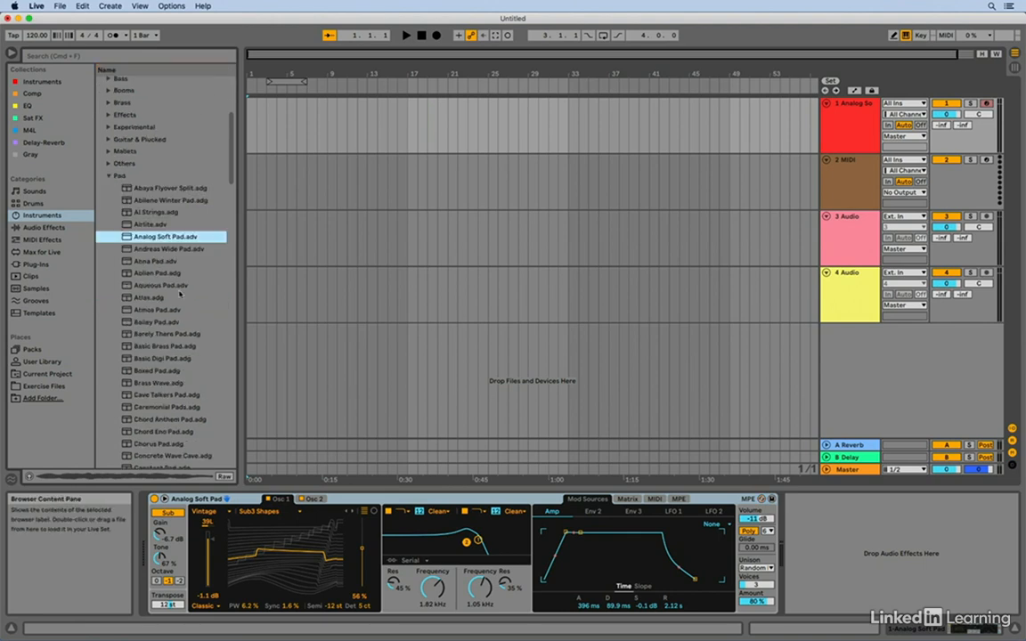
- Set filter 1 to 610 Hz with 44% resonance and save the device as a preset named My Soft Pad
{"action": "left_click_drag", "start_coordinate": [479, 540], "coordinate": [467, 542]}
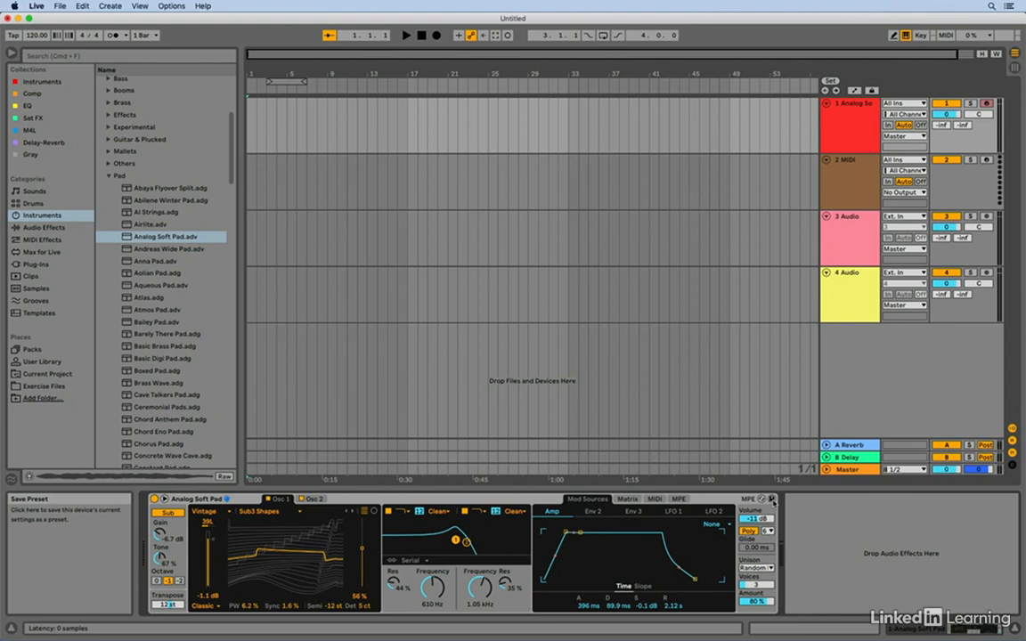
{"action": "left_click", "coordinate": [772, 500]}
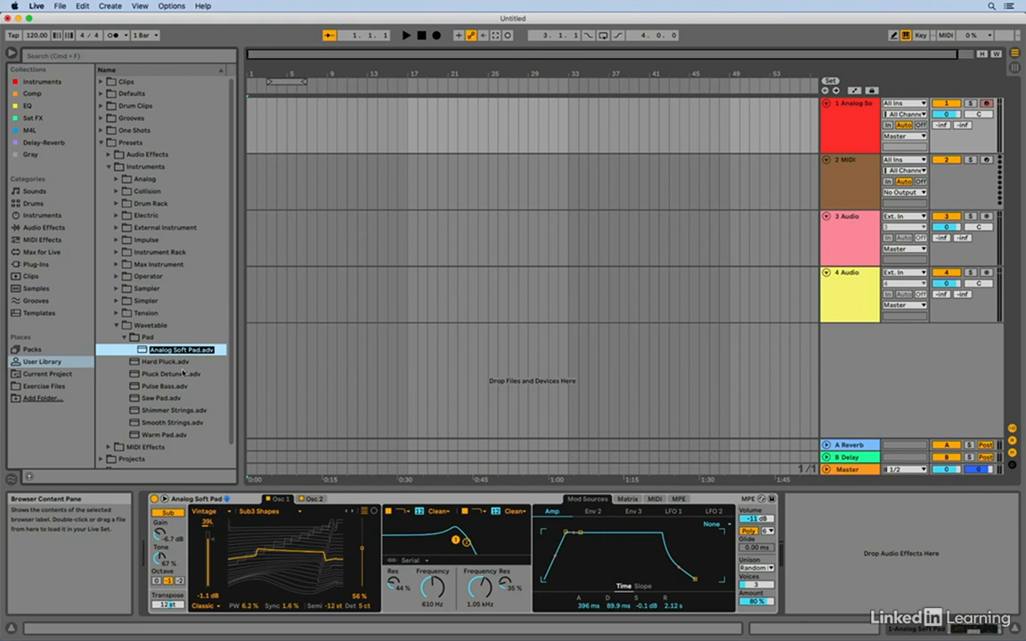
{"action": "type", "text": "My Soft Pad"}
{"action": "key", "text": "Return"}
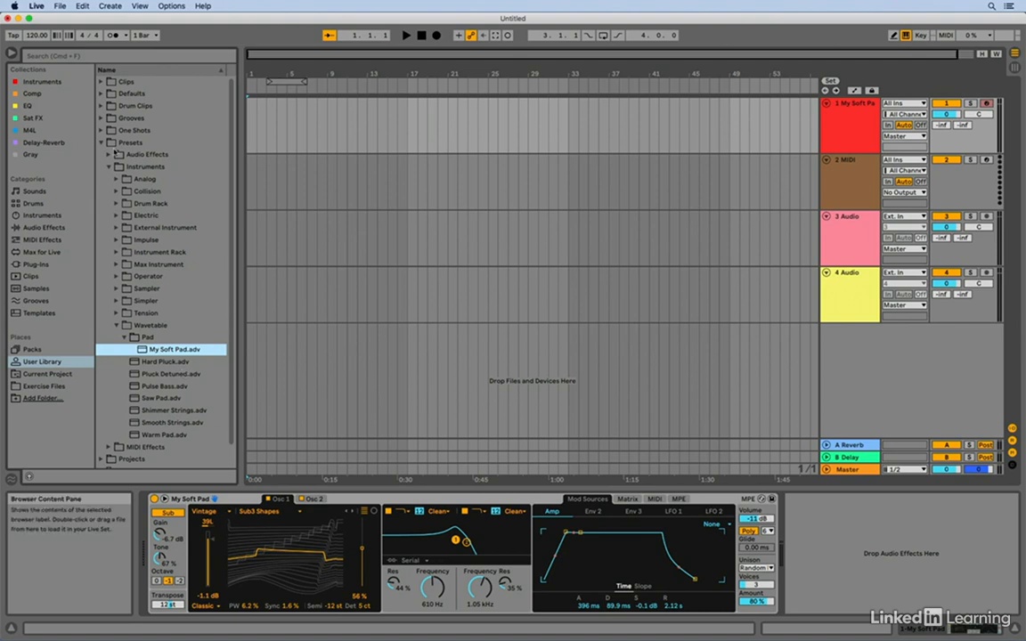
- Load the Serum plug-in instrument by Xfer Records onto the empty second MIDI track
{"action": "left_click", "coordinate": [100, 142]}
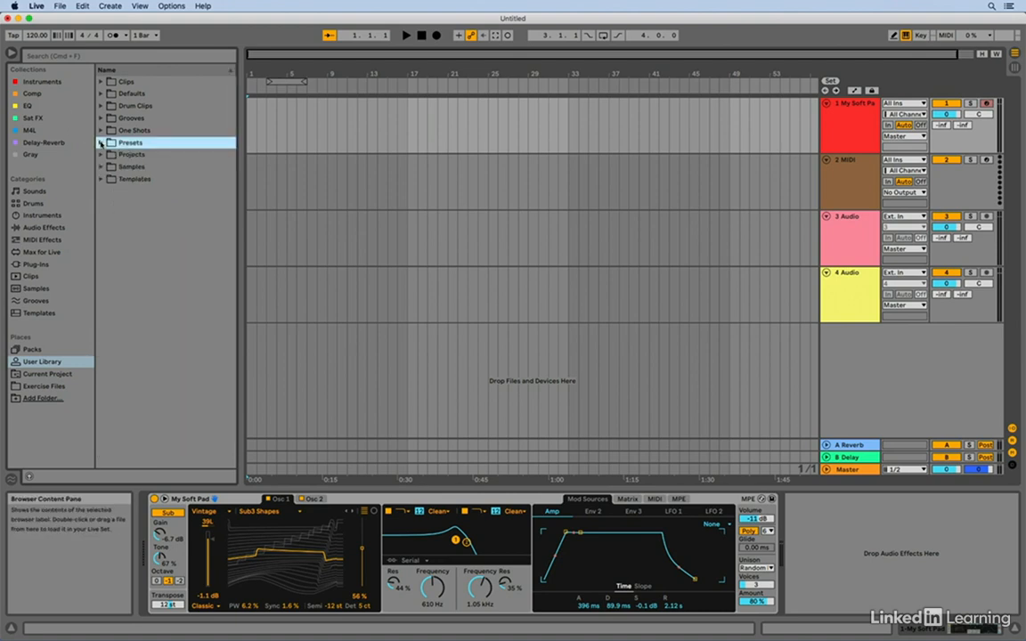
{"action": "left_click", "coordinate": [35, 265]}
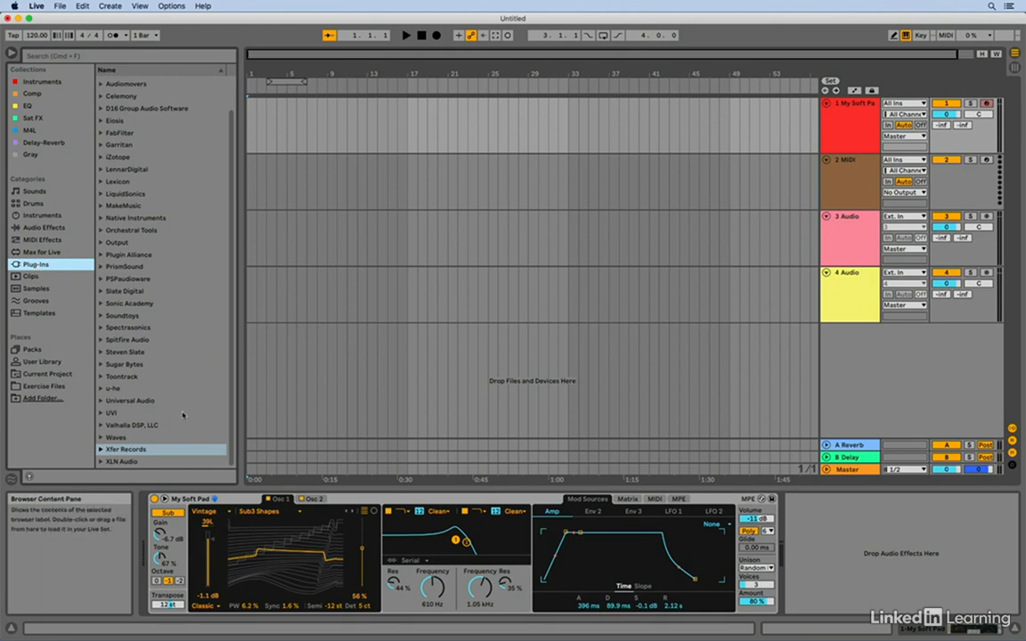
{"action": "left_click", "coordinate": [100, 449]}
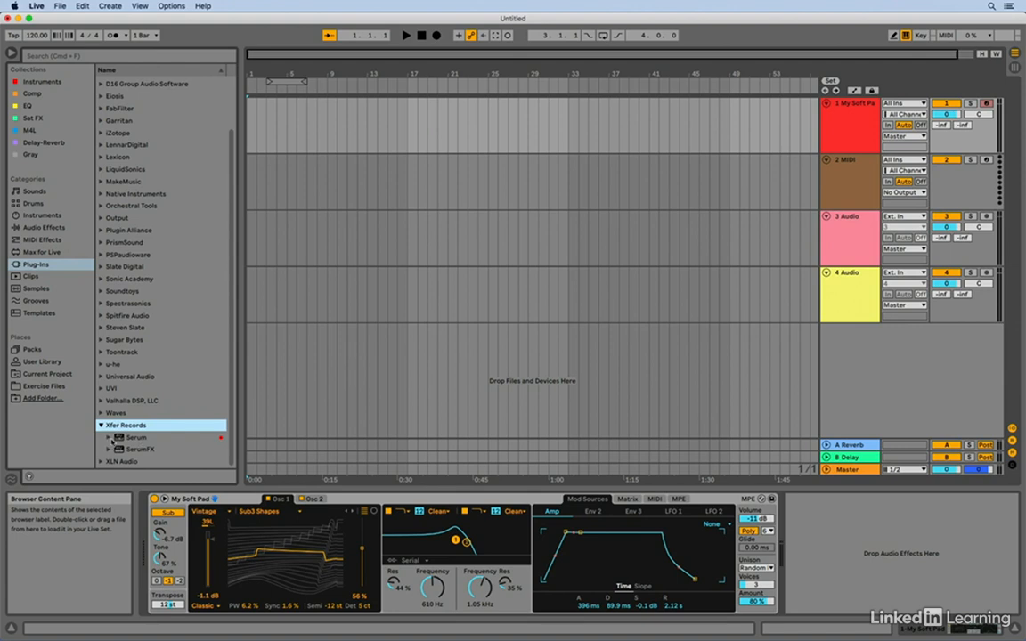
{"action": "left_click", "coordinate": [110, 438]}
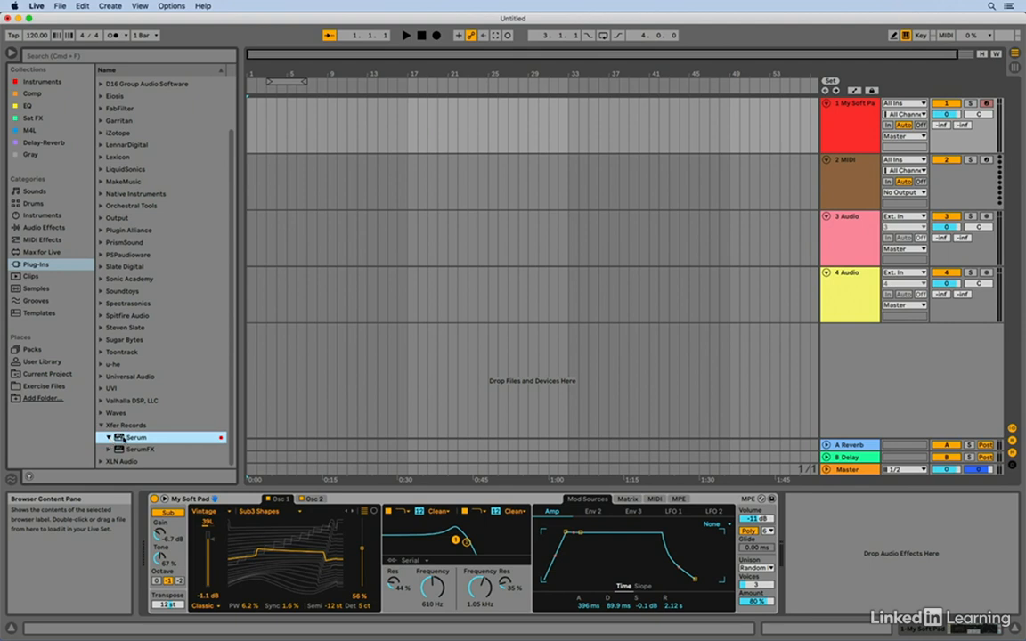
{"action": "left_click", "coordinate": [506, 188]}
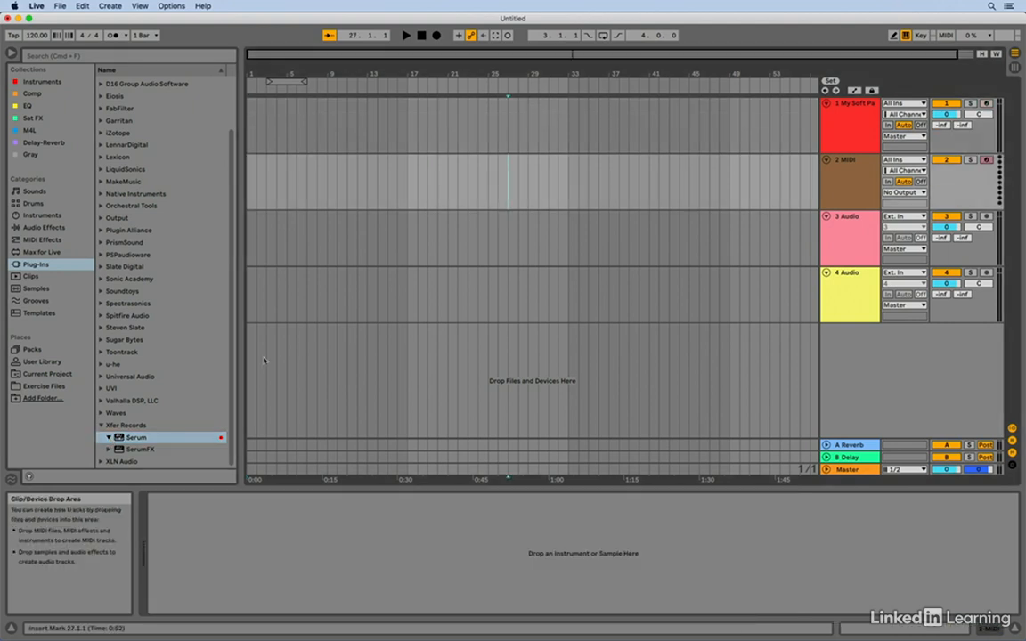
{"action": "left_click", "coordinate": [117, 438]}
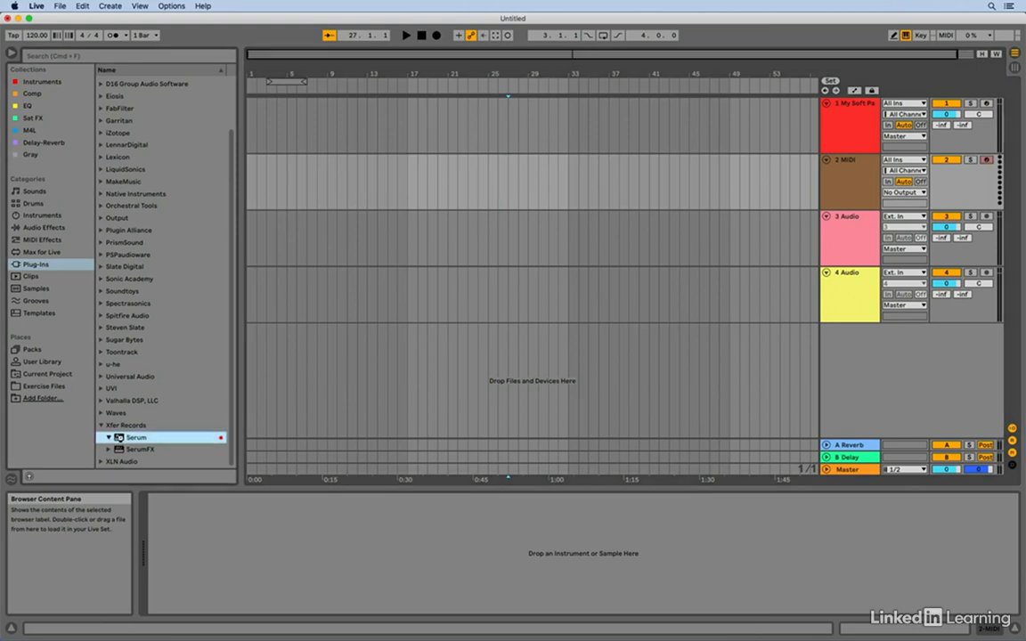
{"action": "double_click", "coordinate": [117, 438]}
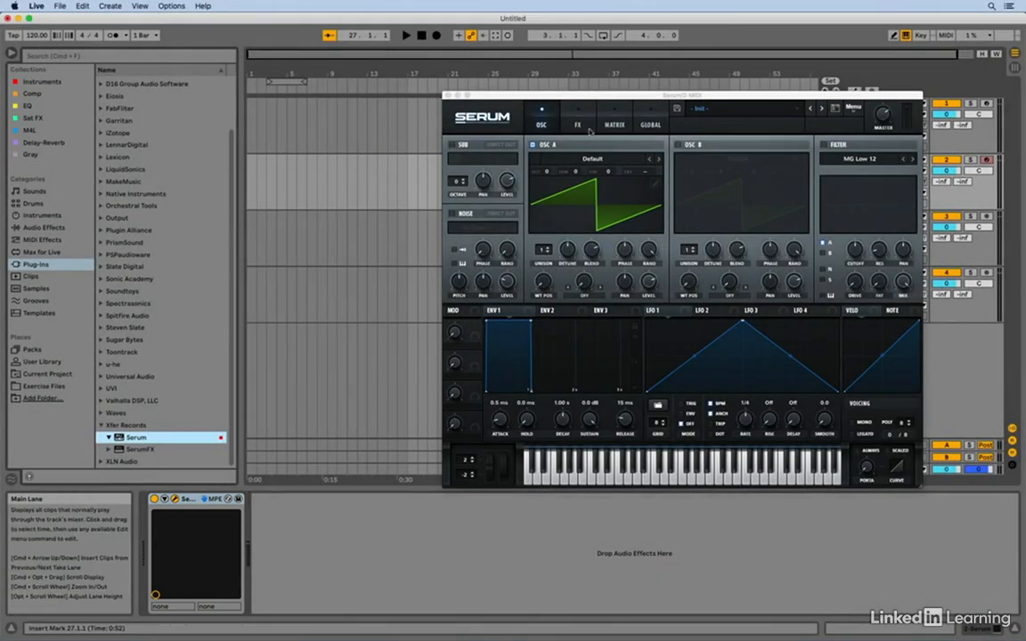
- Close Serum's floating plug-in window and show it again from the Serum device on the second track
{"action": "left_click", "coordinate": [508, 98]}
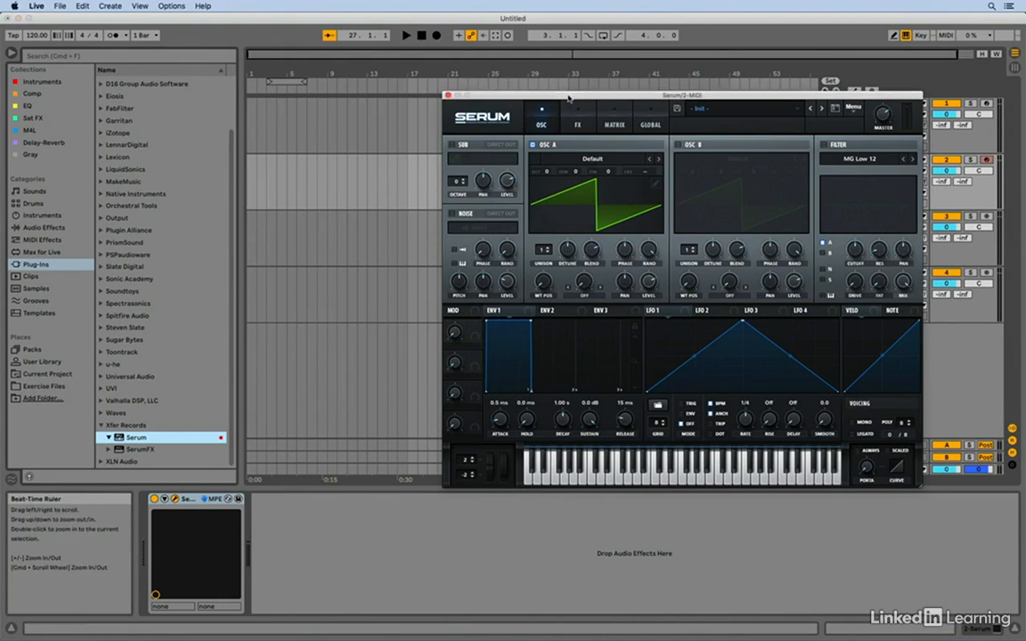
{"action": "left_click", "coordinate": [448, 96]}
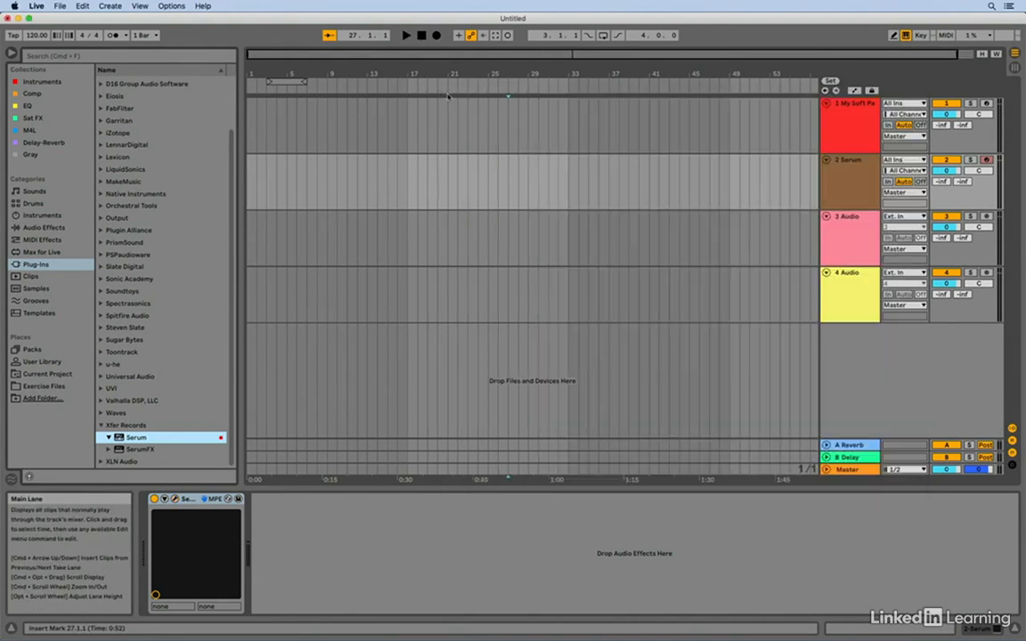
{"action": "left_click", "coordinate": [174, 500]}
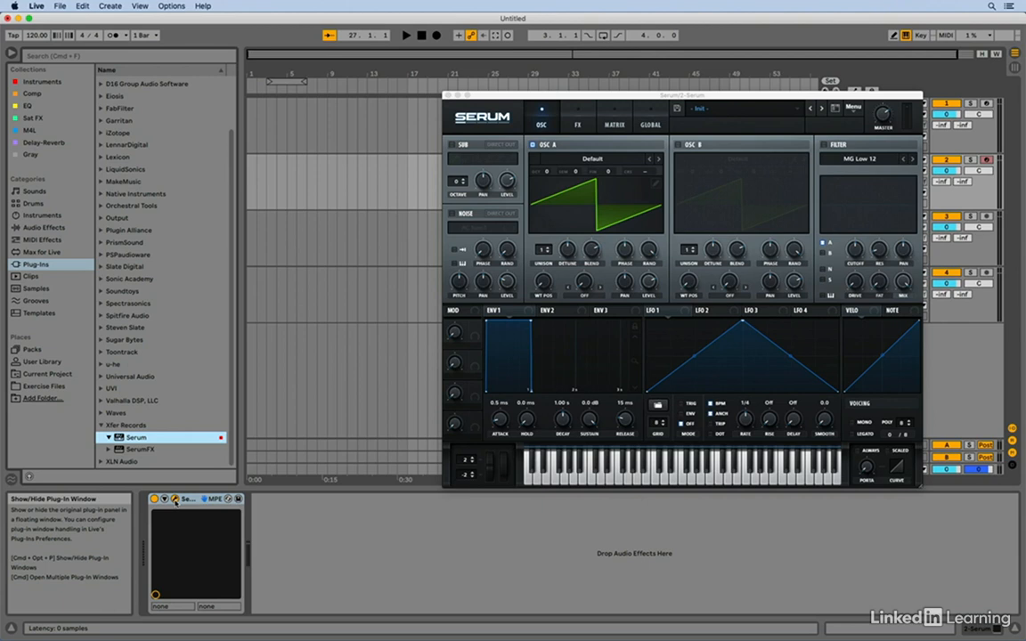